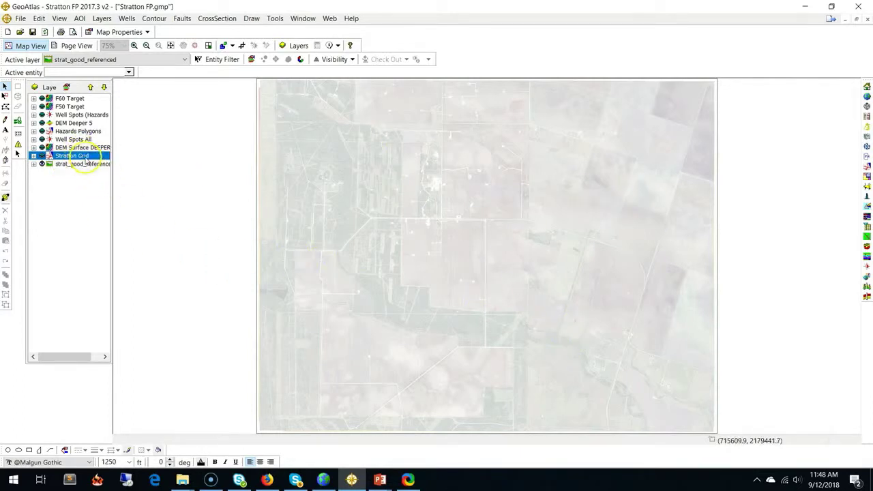
# - Show the Stratton Grid layer and build surface hazard layer HAZ Demo v2 from the DEM Deeper 5 file with a 3-degree slope and Z factor 1.0
pyautogui.click(42, 156)
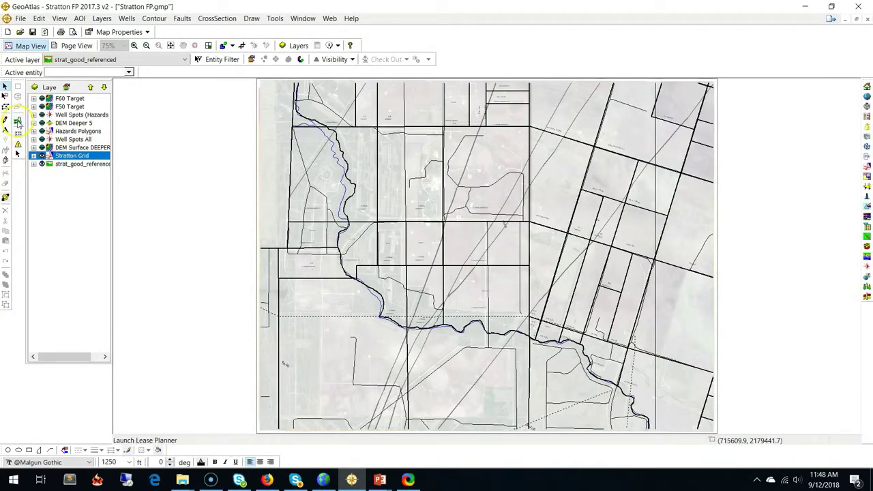
pyautogui.click(18, 144)
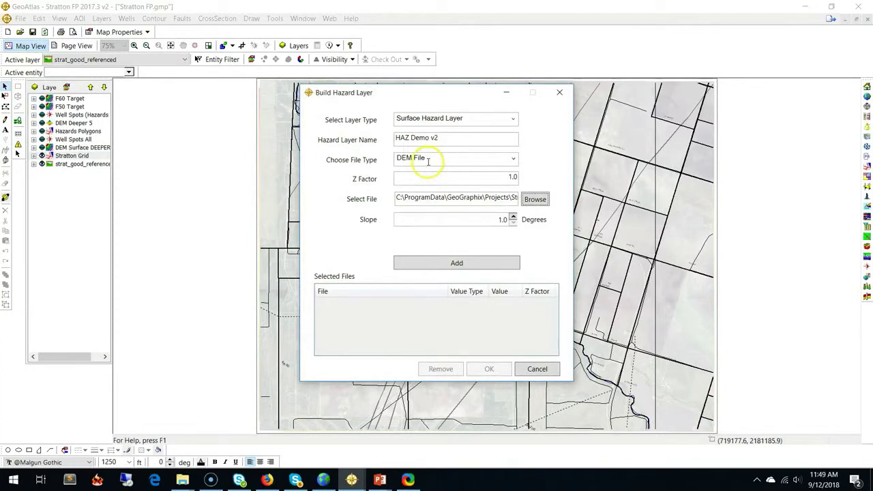
pyautogui.doubleClick(489, 219)
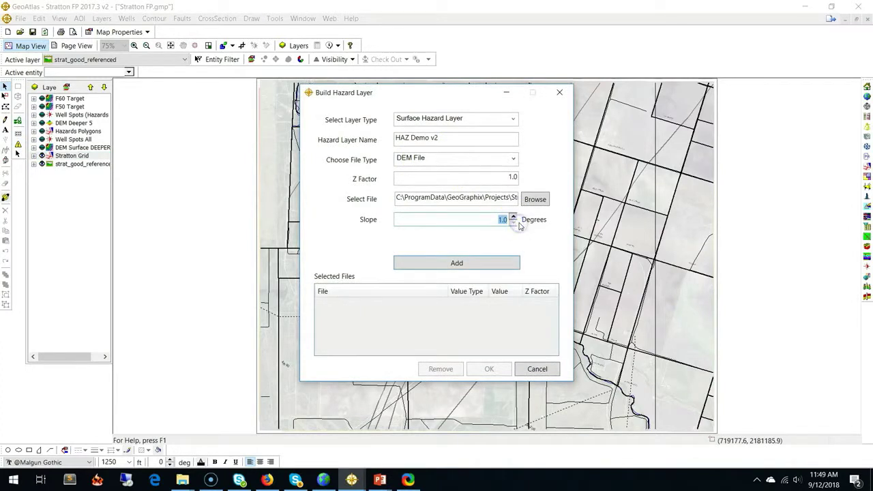
pyautogui.click(507, 264)
pyautogui.click(505, 370)
pyautogui.click(364, 271)
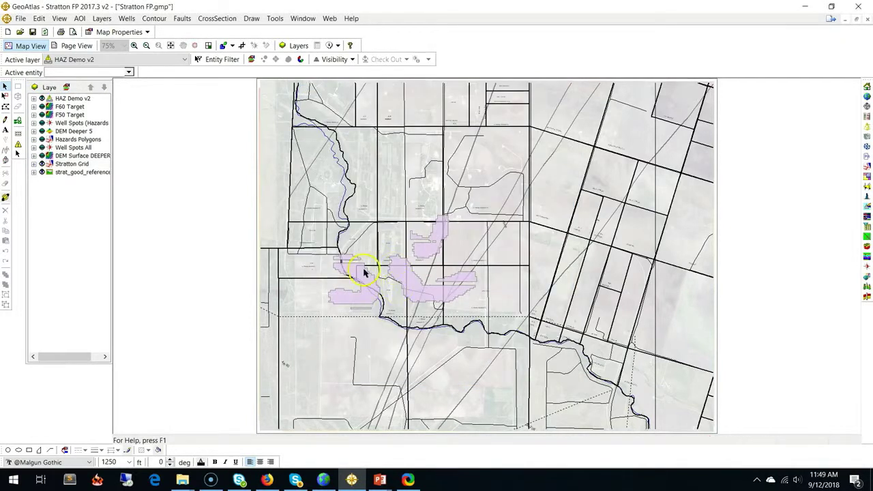
pyautogui.click(423, 271)
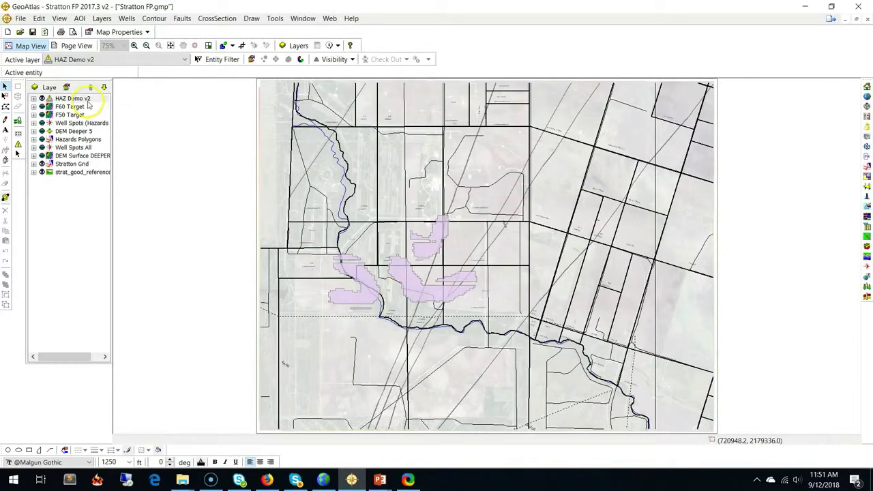
# - Update the HAZ Demo v2 layer by adding the Hazards Polygons shapefile with a 200-foot setback
pyautogui.rightClick(96, 101)
pyautogui.click(139, 148)
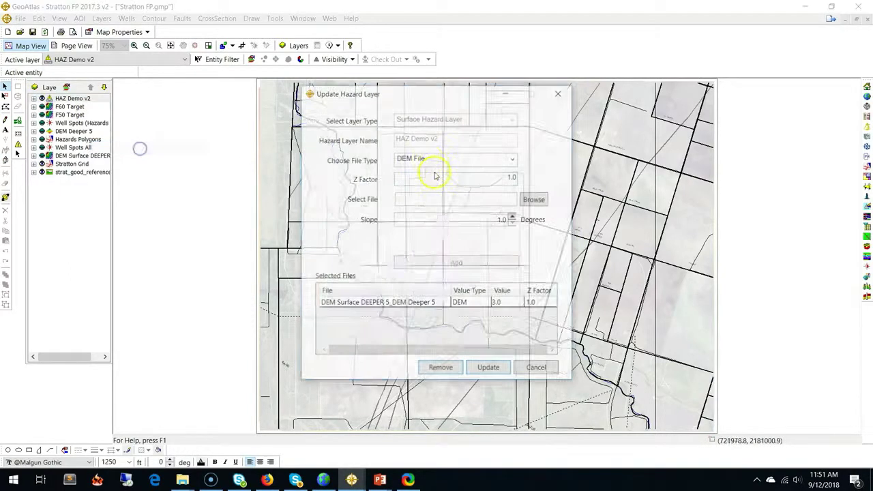
pyautogui.click(513, 159)
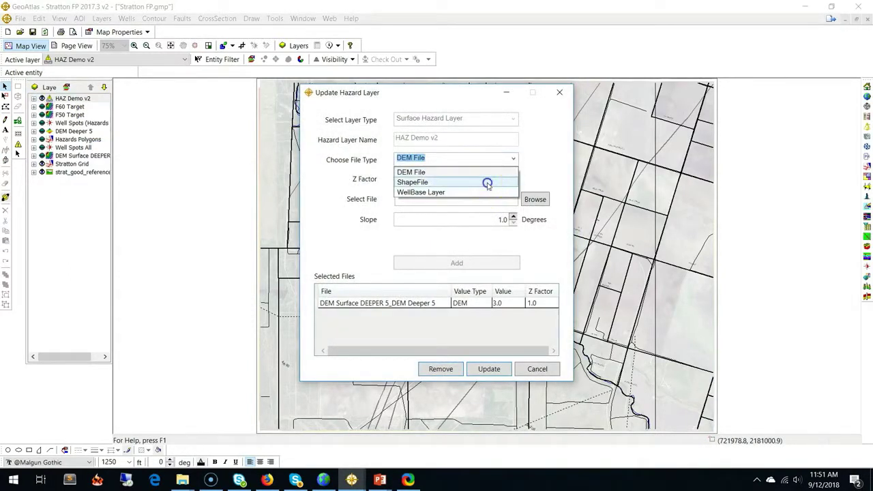
pyautogui.click(488, 184)
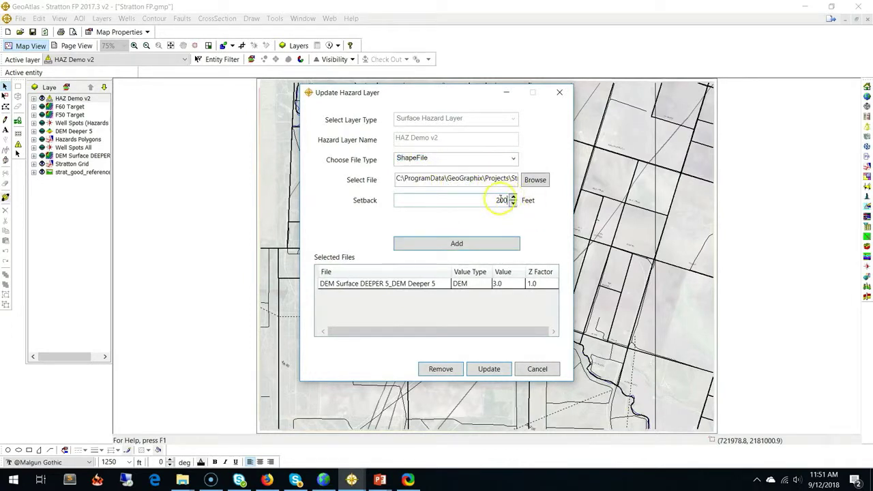
pyautogui.click(429, 240)
pyautogui.click(480, 368)
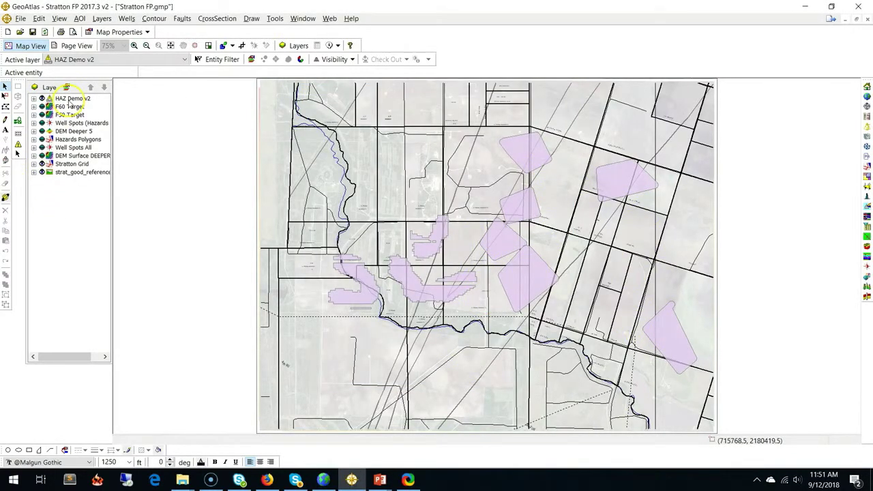
# - Add the Well Spots All WellBase layer to HAZ Demo v2 with a 200-foot setback and update the hazard layer
pyautogui.rightClick(71, 99)
pyautogui.click(96, 147)
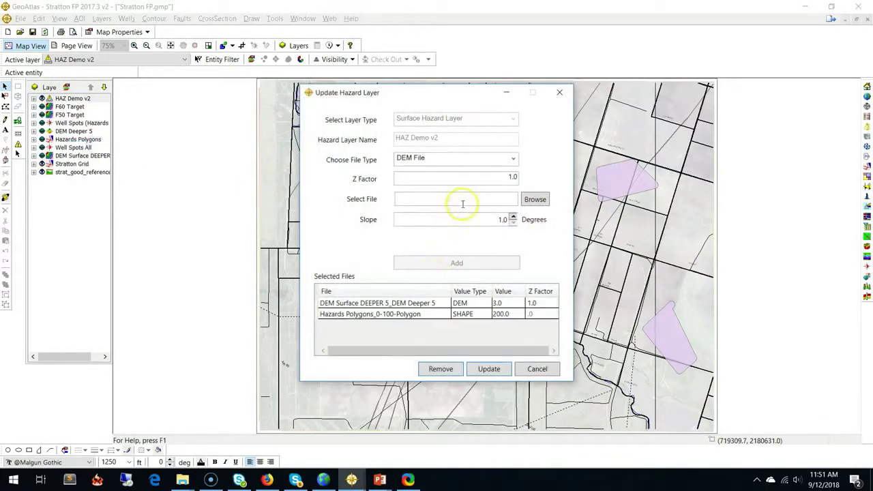
pyautogui.click(514, 159)
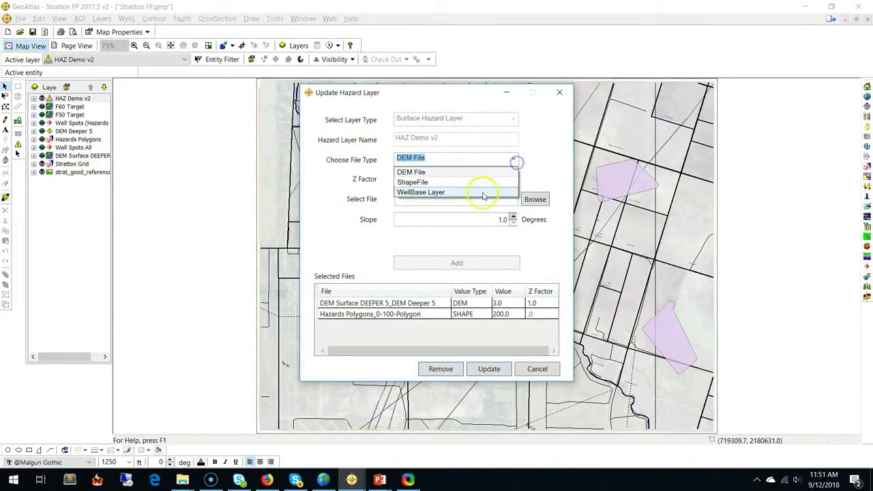
pyautogui.click(428, 195)
pyautogui.click(515, 181)
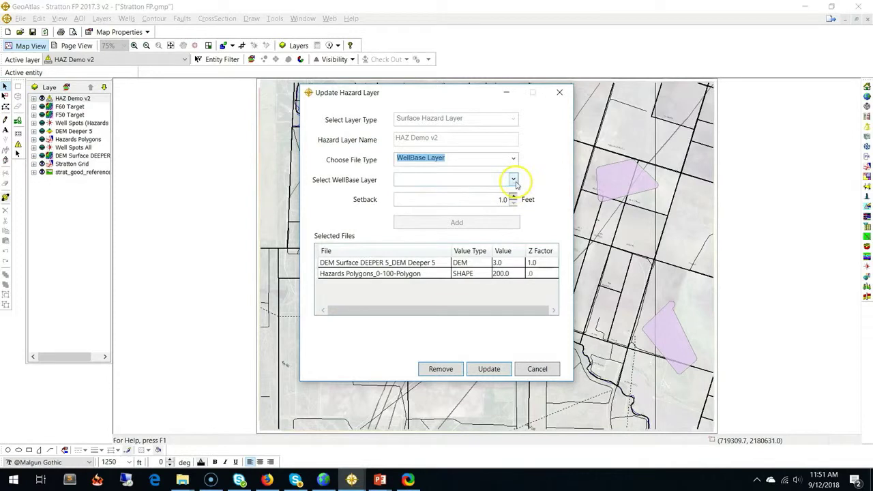
pyautogui.click(436, 191)
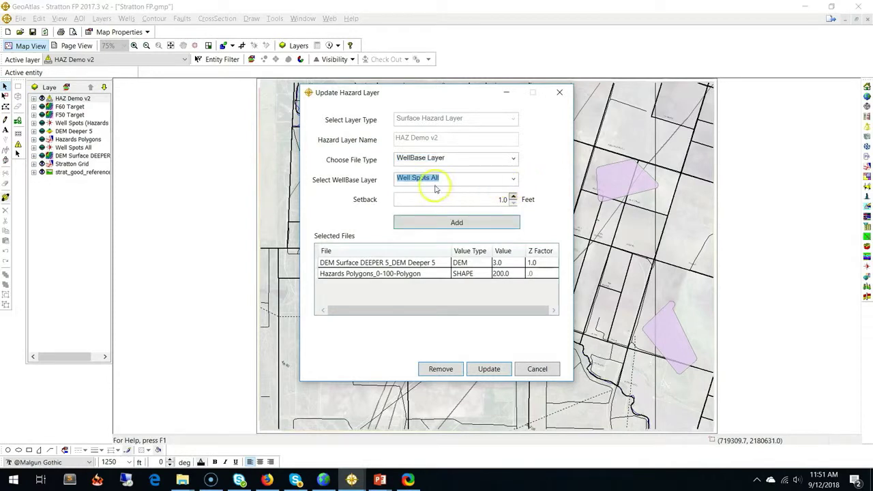
pyautogui.click(498, 199)
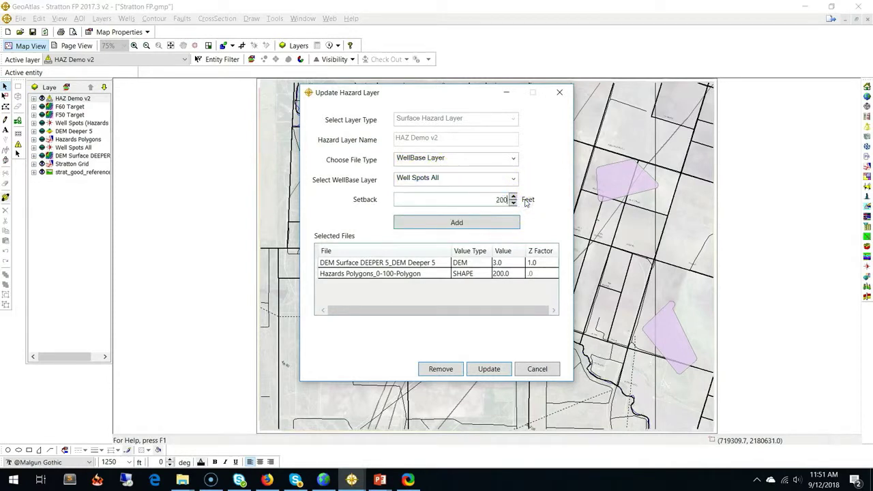
pyautogui.click(500, 224)
pyautogui.click(500, 371)
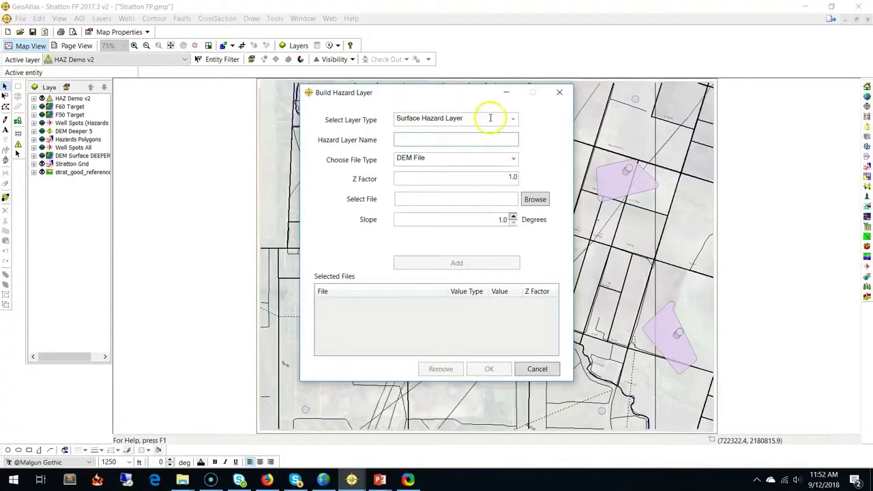
# - Build subsurface hazard layer HAZ Sub v2 from Well Spots (Hazards Only) and F60 Target, with 300-foot top and base offsets and a 200-foot buffer
pyautogui.click(511, 119)
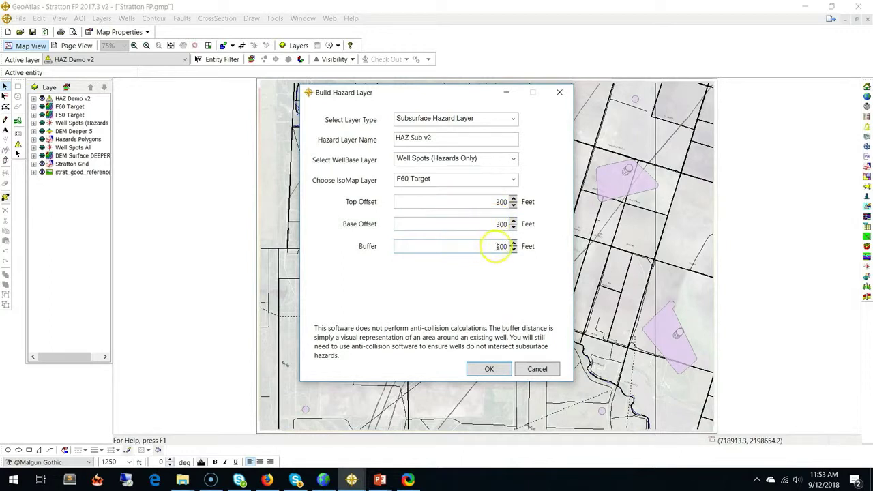
pyautogui.click(489, 368)
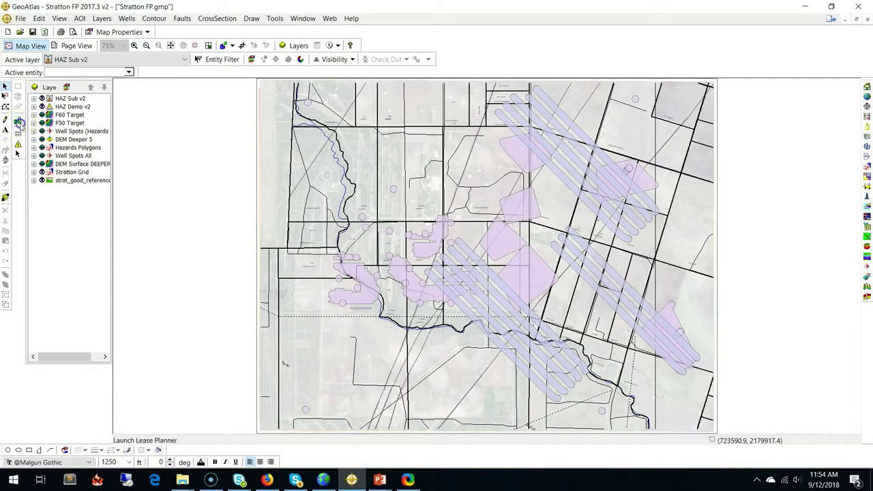
# - Create a new lease layer named New Lease Demo v1 in Lease Planner
pyautogui.click(18, 122)
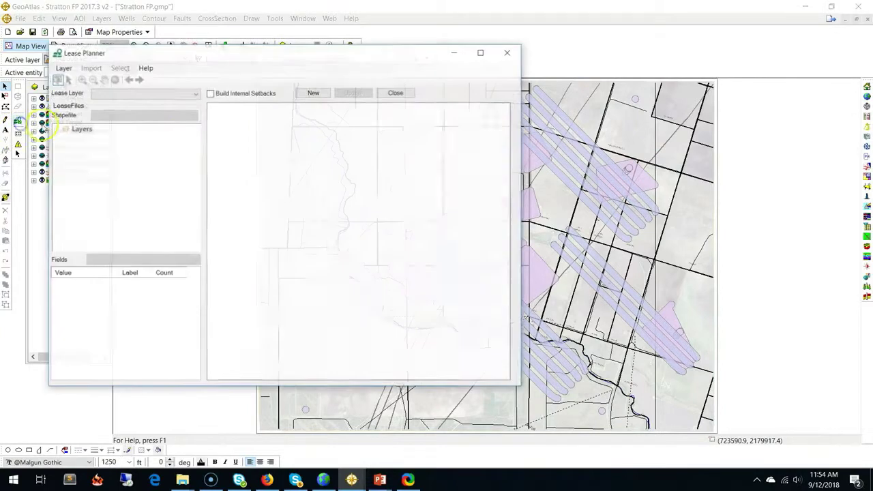
pyautogui.click(307, 93)
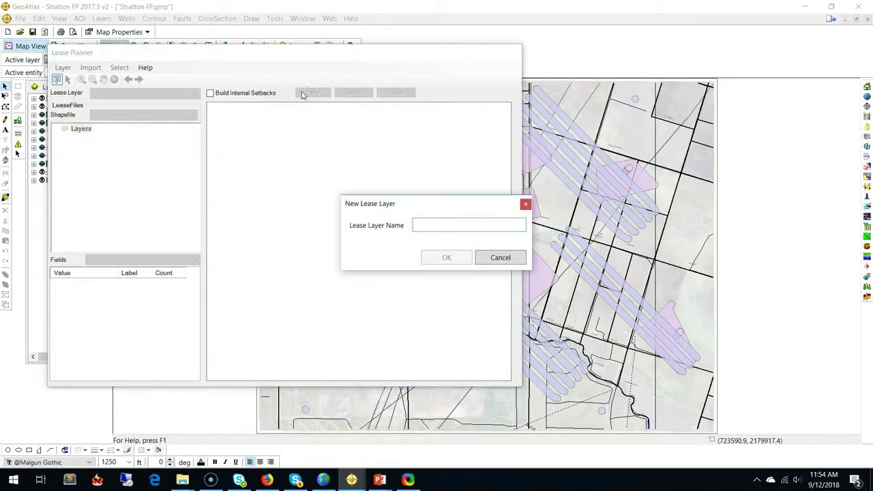
pyautogui.write('New Lease Demo v1')
pyautogui.click(446, 257)
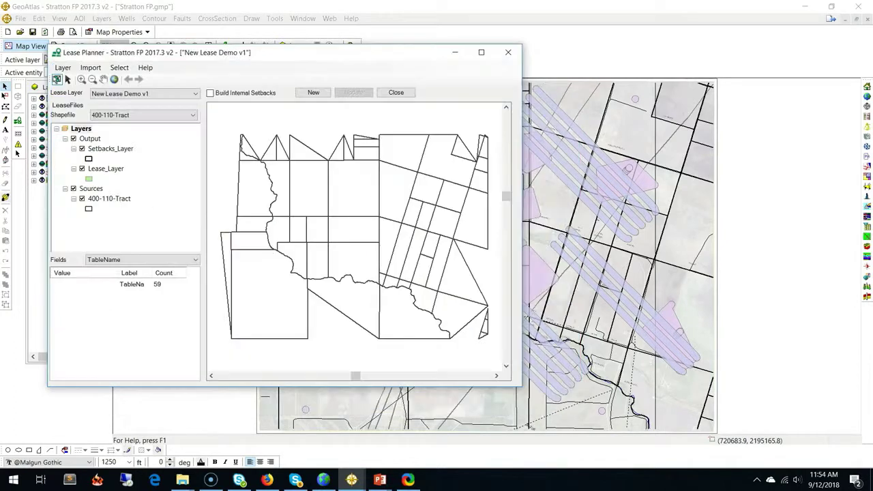
# - Add all tracts of the 400-110-Tract shapefile to the lease layer with a 250-foot setback and 25-foot tolerance
pyautogui.moveTo(219, 121); pyautogui.dragTo(496, 358)
pyautogui.rightClick(403, 235)
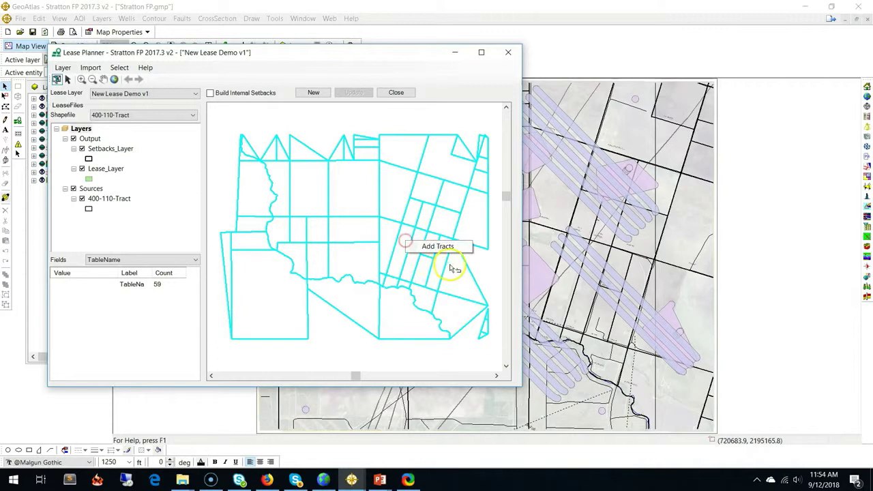
pyautogui.click(448, 248)
pyautogui.click(425, 188)
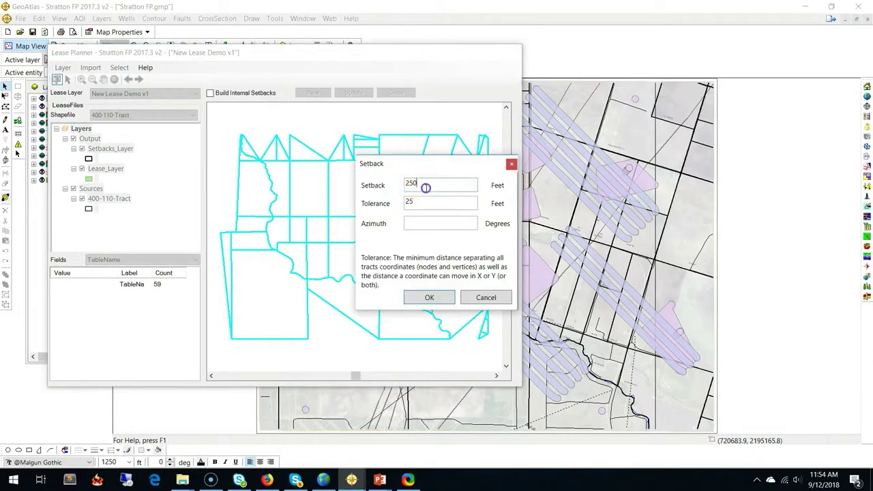
pyautogui.click(434, 297)
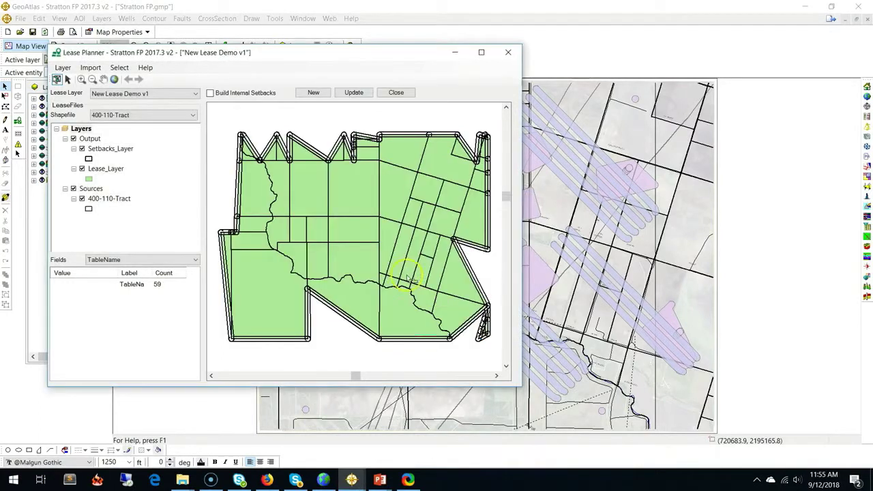
# - Highlight a few tracts in the lease preview, clear the selection, and update the New Lease Demo v1 layer
pyautogui.click(329, 259)
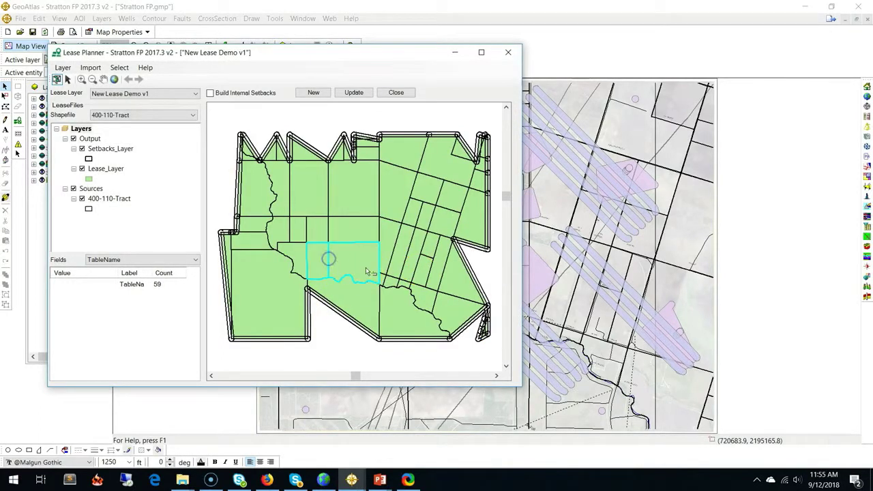
pyautogui.click(451, 294)
pyautogui.click(354, 276)
pyautogui.click(329, 153)
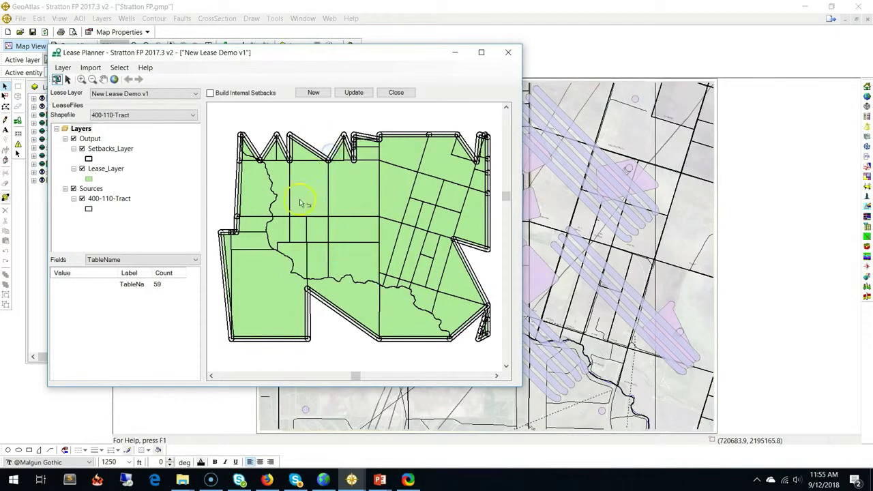
pyautogui.click(353, 92)
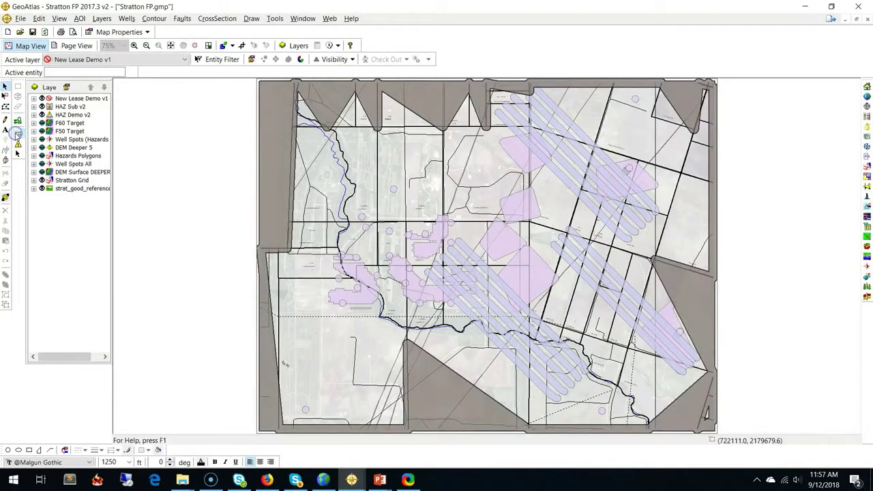
# - Create a new field plan named PlanDemo in GVERSE Field Planner
pyautogui.click(18, 135)
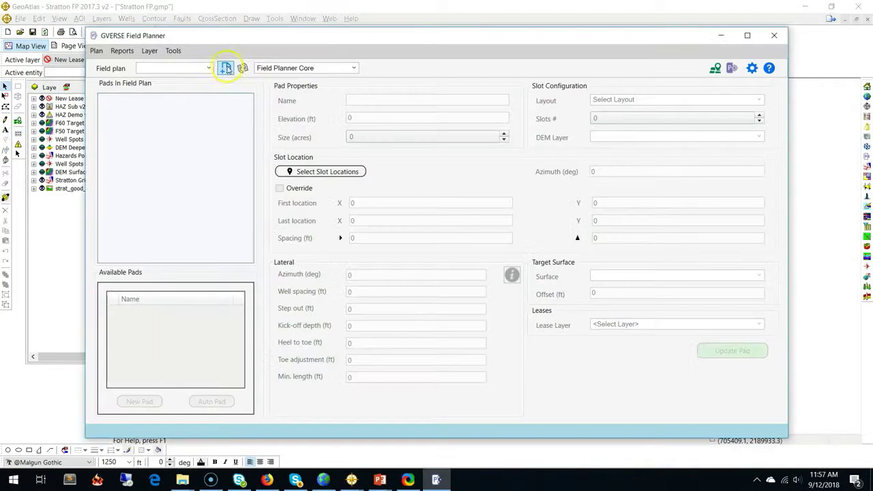
pyautogui.click(226, 69)
pyautogui.write('PlanDemo')
pyautogui.press('Return')
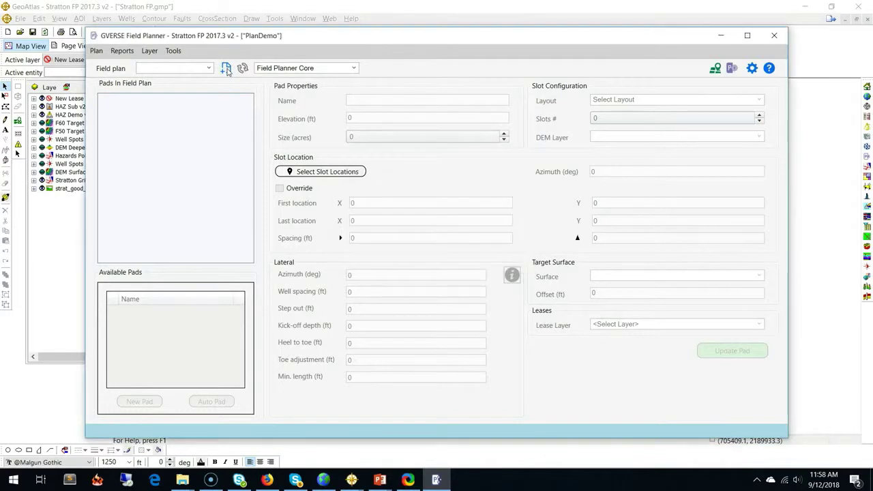
# - Build the plan in GVERSE Field Planner mode using 2 Sides layout, 135-degree lateral azimuth, HAZ Demo v2, DEM Deeper 5, New Lease Demo v1, HAZ Sub v2 and F50 Target
pyautogui.click(307, 69)
pyautogui.click(305, 90)
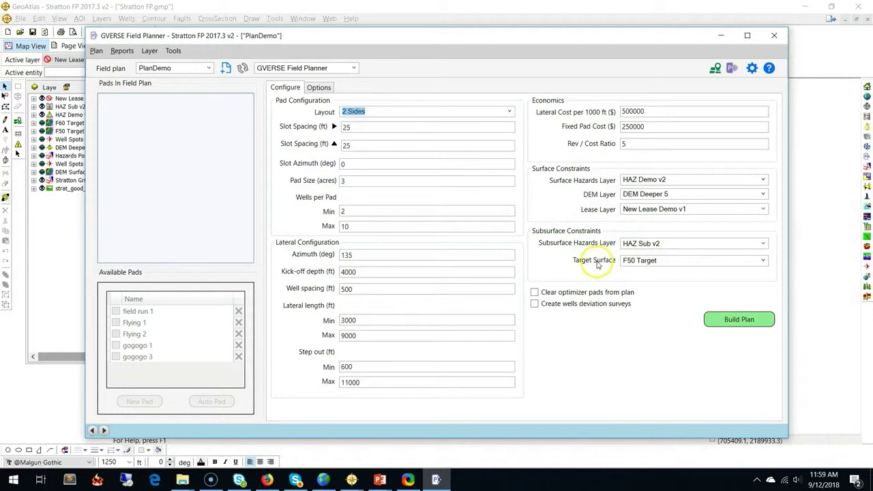
pyautogui.click(728, 322)
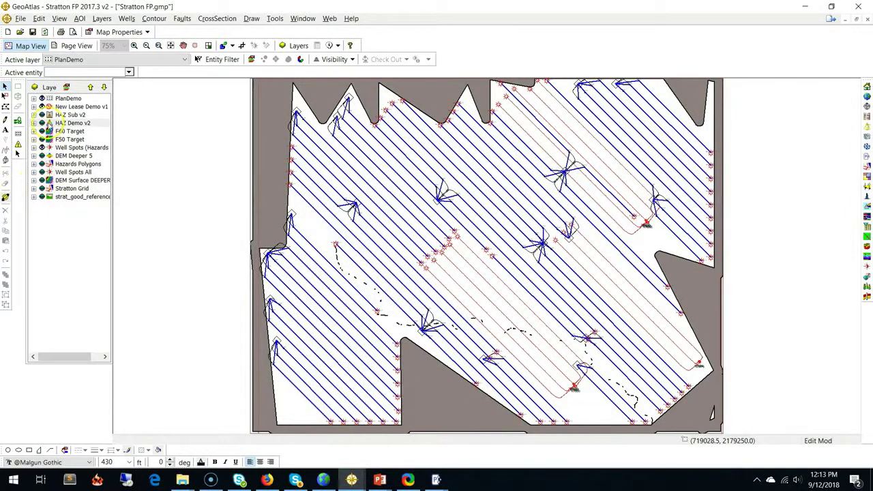
# - Toggle the New Lease Demo v1 layer's visibility and show the HAZ Demo v2 and HAZ Sub v2 hazard layers with the plan
pyautogui.click(42, 107)
pyautogui.click(41, 107)
pyautogui.click(71, 123)
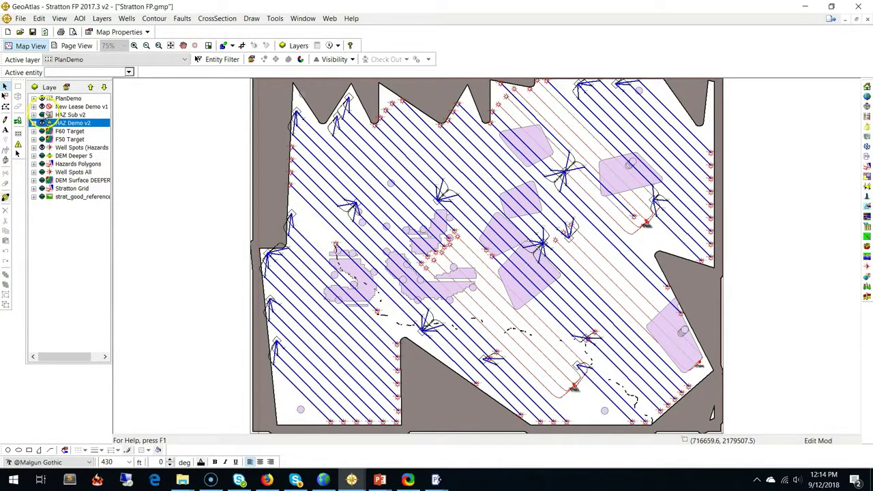
pyautogui.click(41, 115)
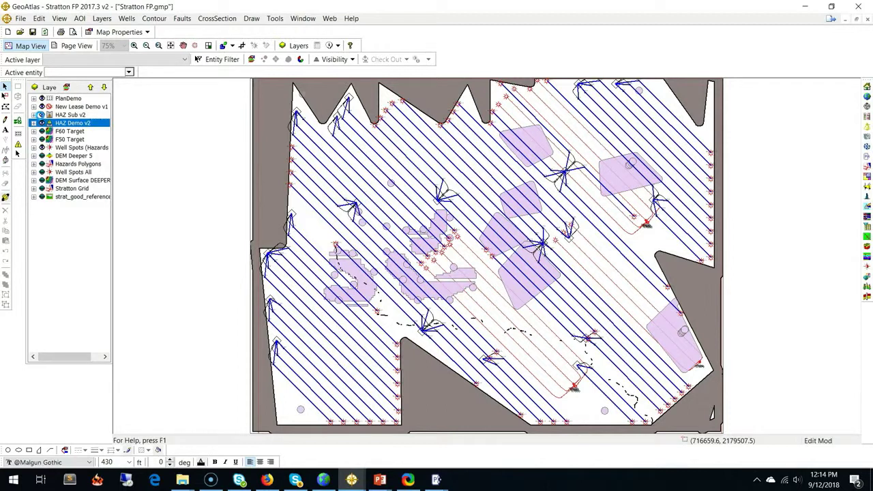